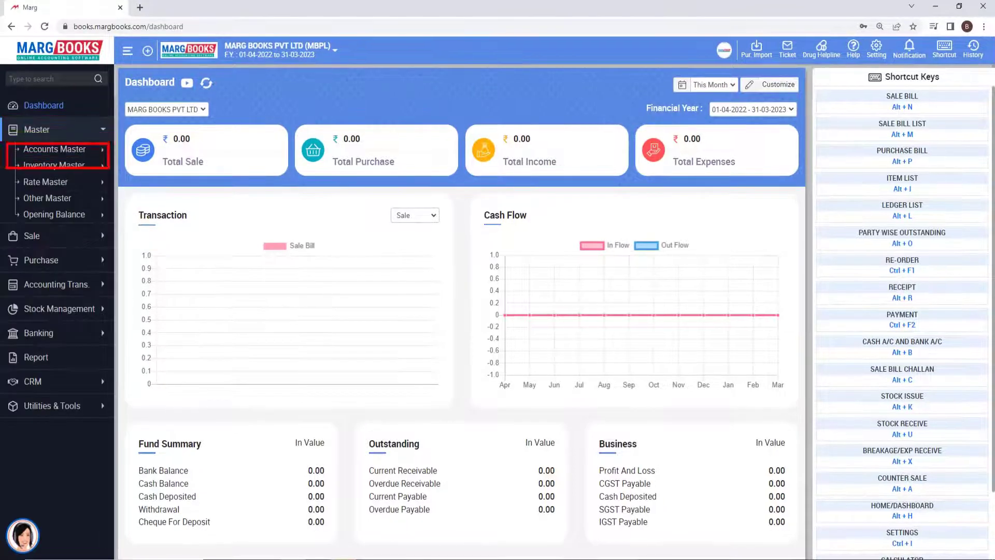
# Start a new prescription in the Prescription master under Other Master and set it for 10 days
pyautogui.click(46, 198)
pyautogui.click(54, 253)
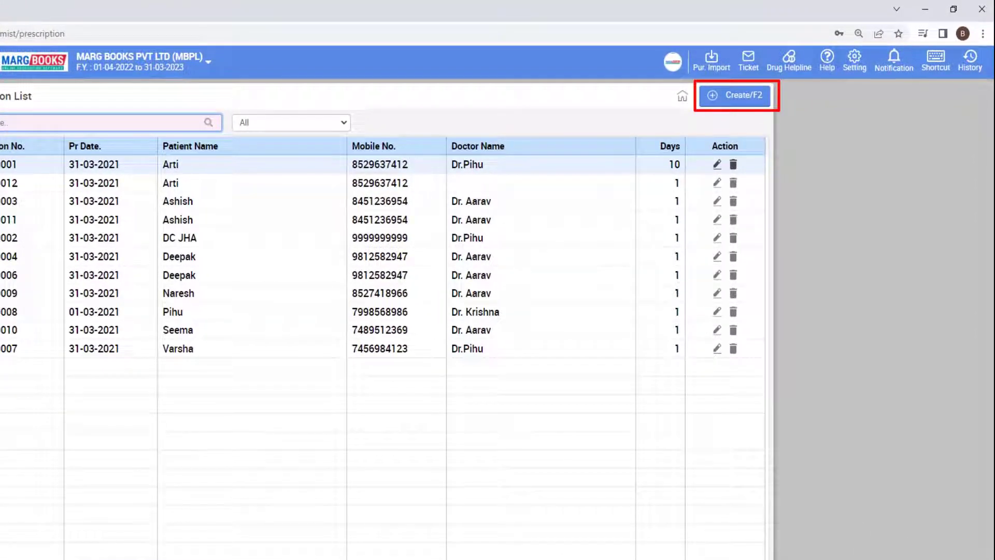
pyautogui.press('F2')
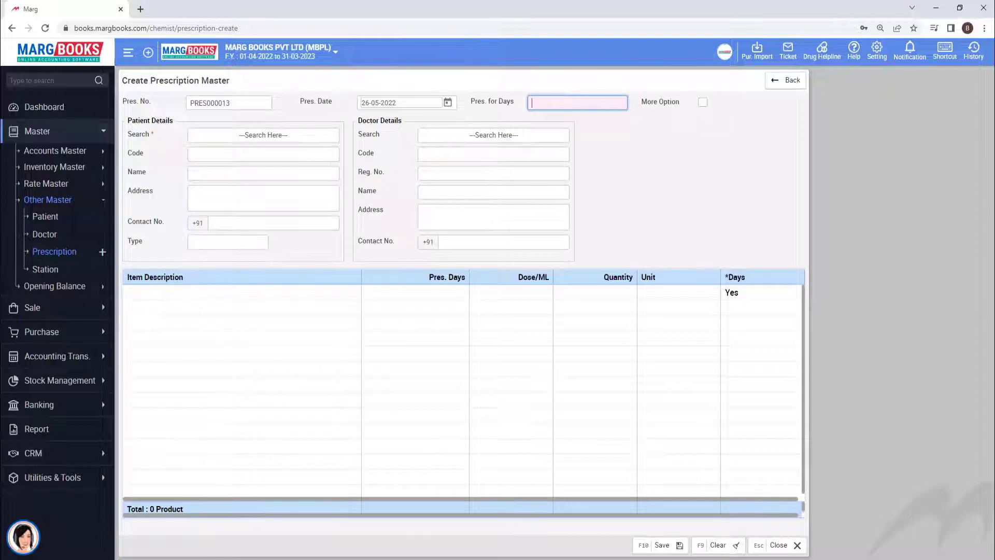
pyautogui.write('10')
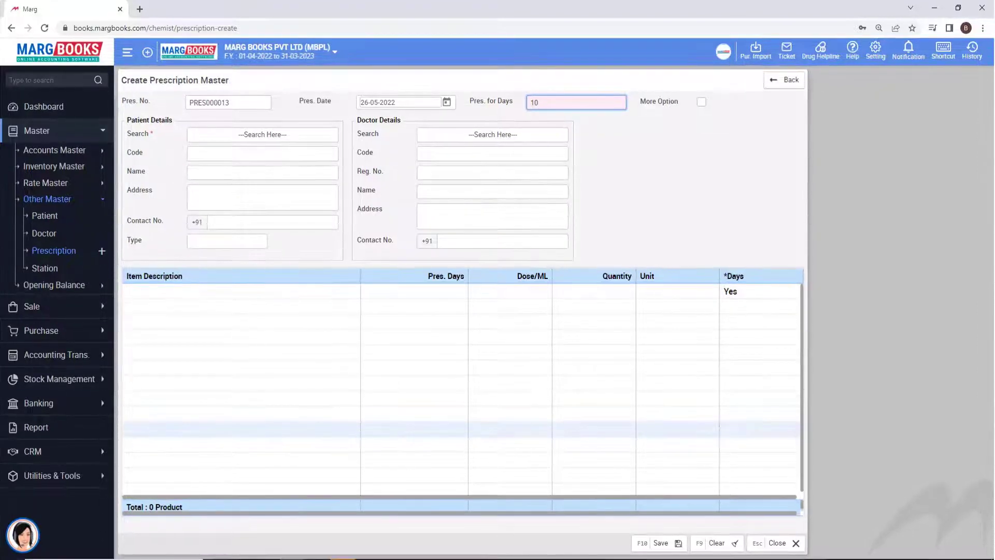
pyautogui.press('Return')
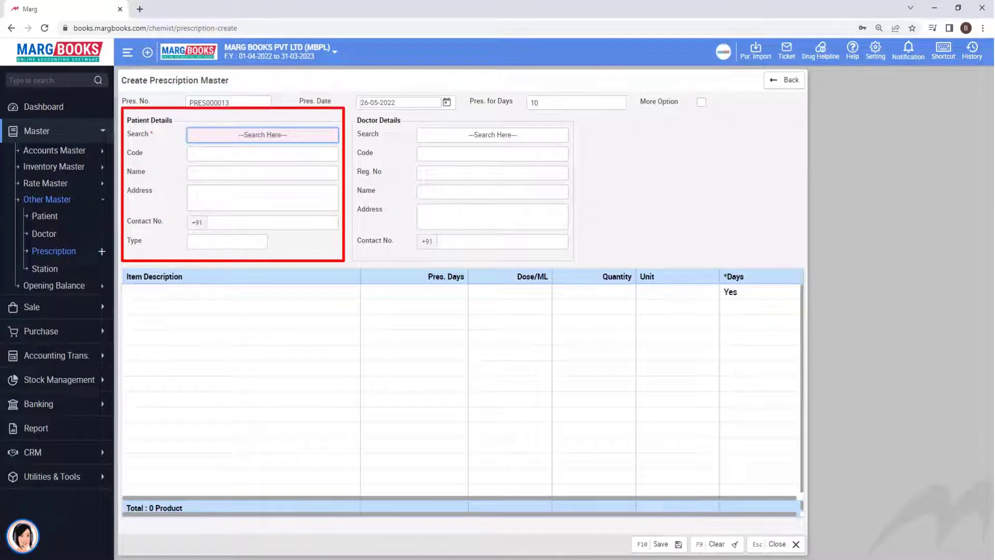
# Create a male patient aged 25 with name, mobile number and address on the Cash Account ledger, and assign that patient to the prescription
pyautogui.press('space')
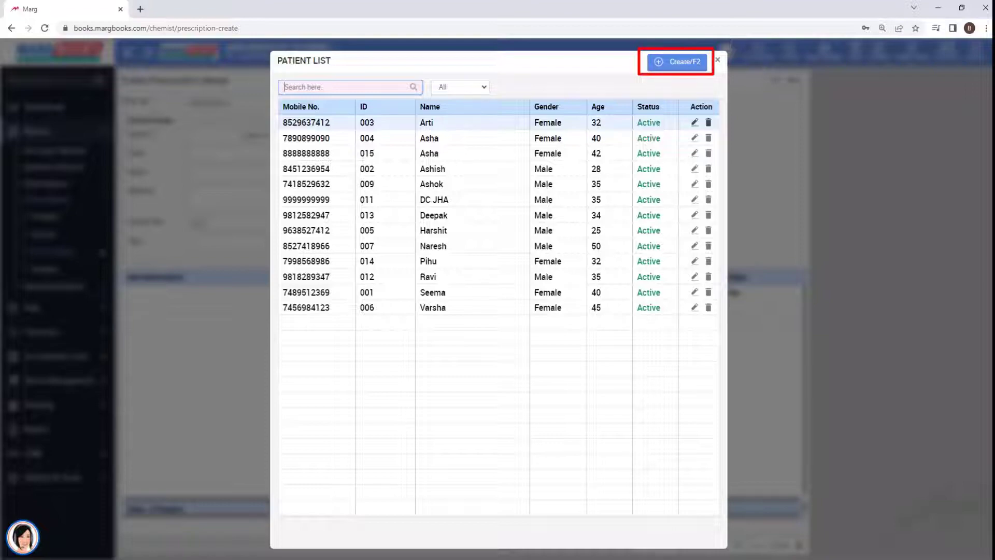
pyautogui.press('F2')
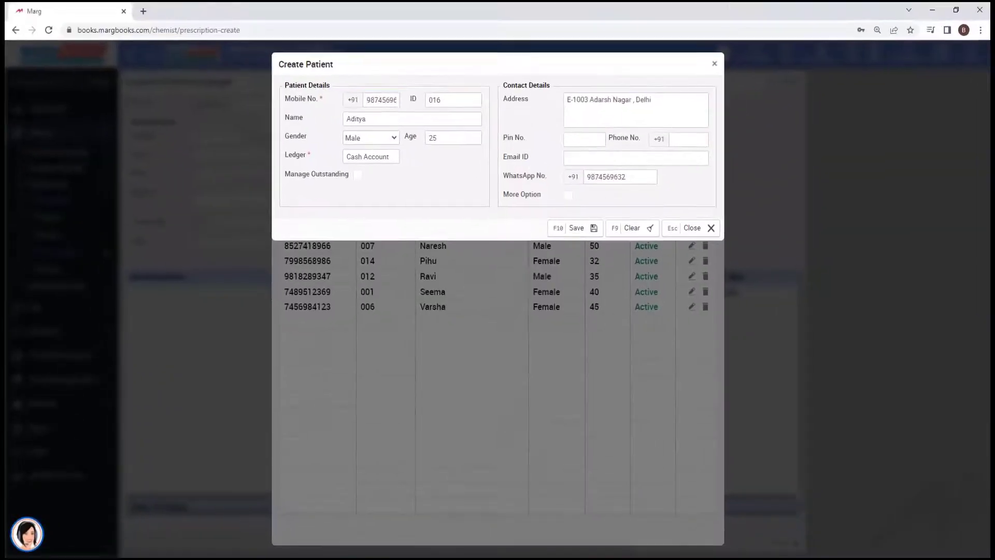
pyautogui.press('F10')
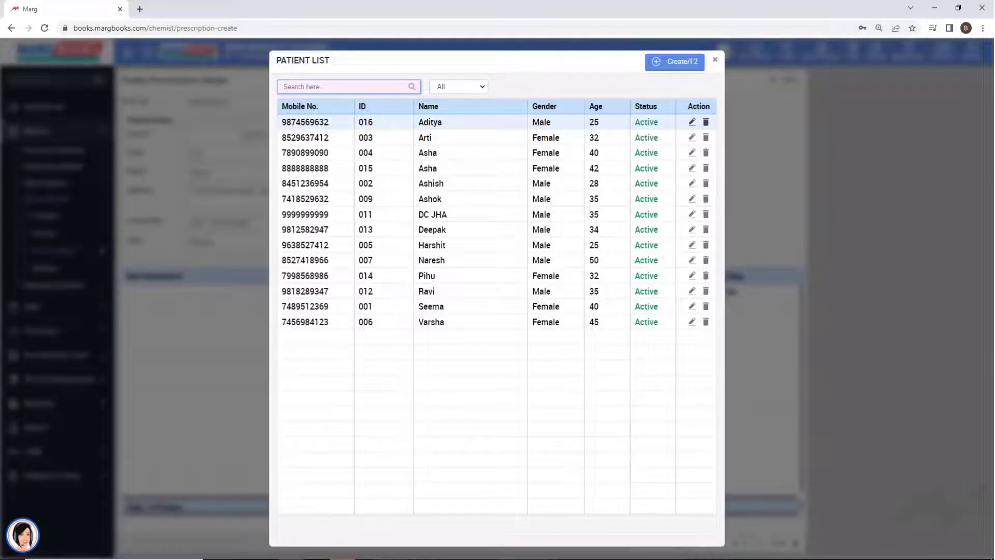
pyautogui.press('Return')
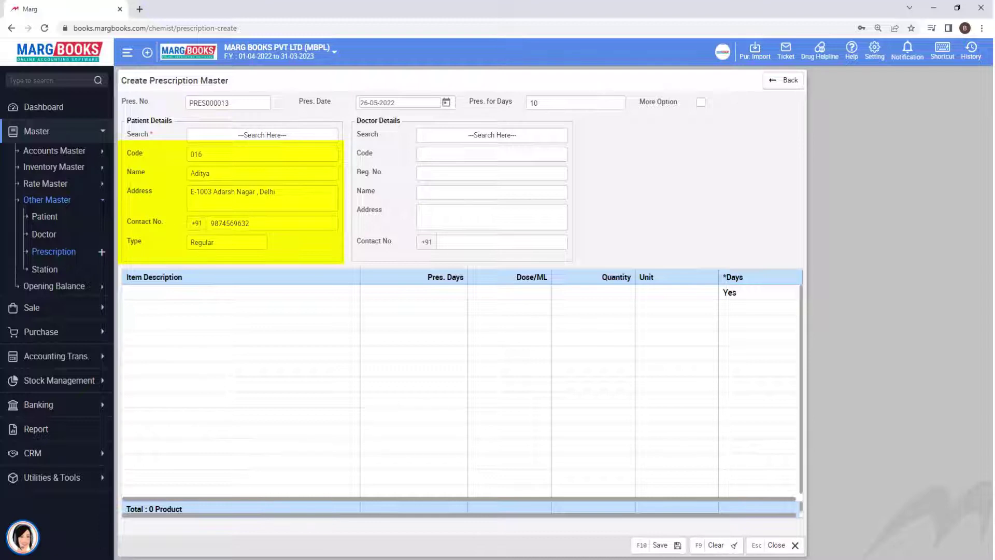
# Fill in the prescription's doctor details by choosing the Jaipur Golden doctor from the doctor list
pyautogui.click(492, 135)
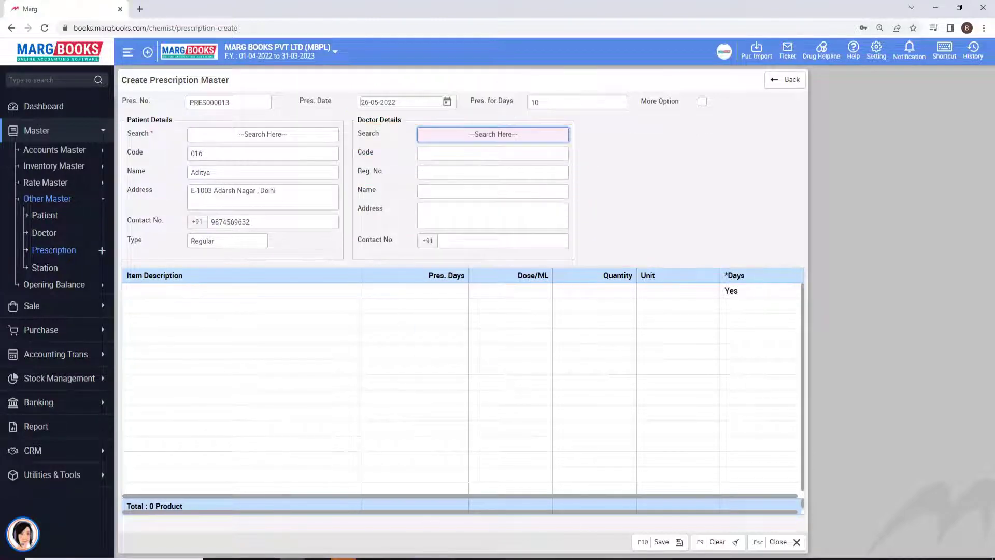
pyautogui.press('space')
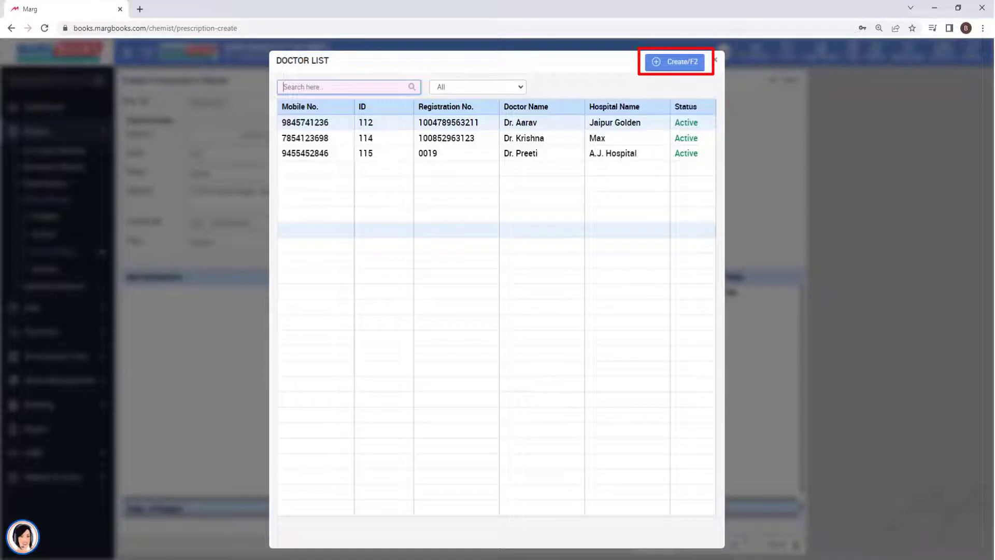
pyautogui.press('F2')
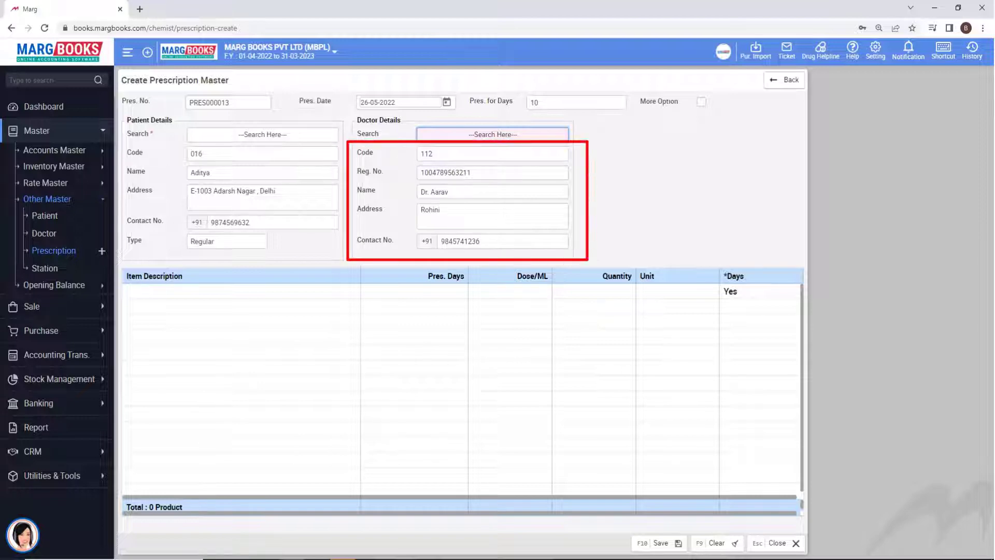
pyautogui.press('Return')
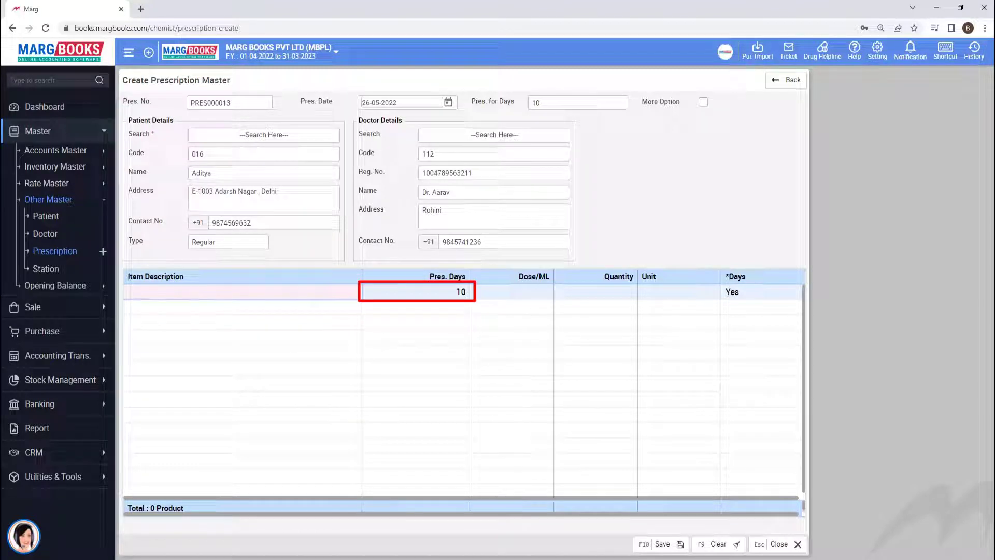
# Add Crocin Advanced 500 Mg with dose 2 and Days set to Yes, plus HONITUSS SYP with dose 2, to the prescription
pyautogui.press('Return')
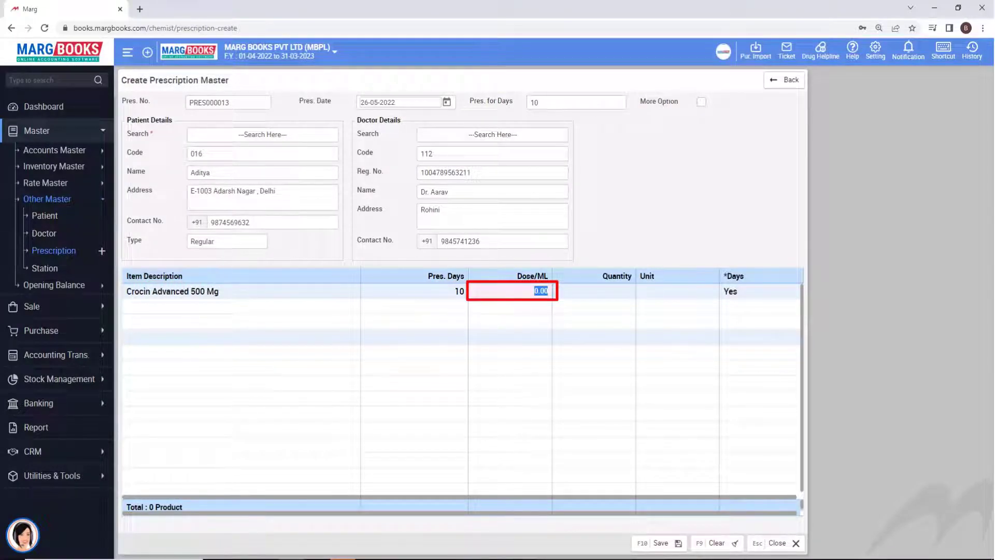
pyautogui.write('2')
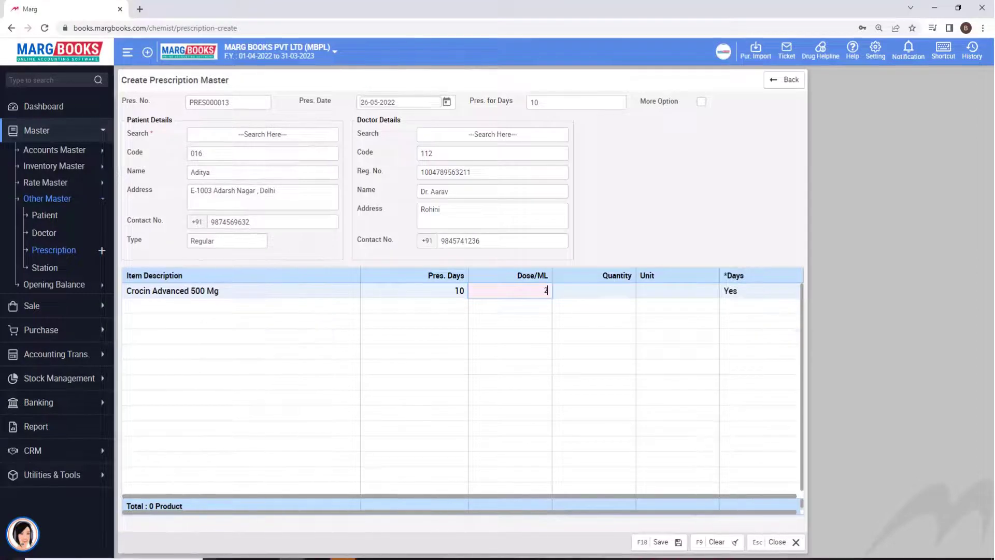
pyautogui.press('Return')
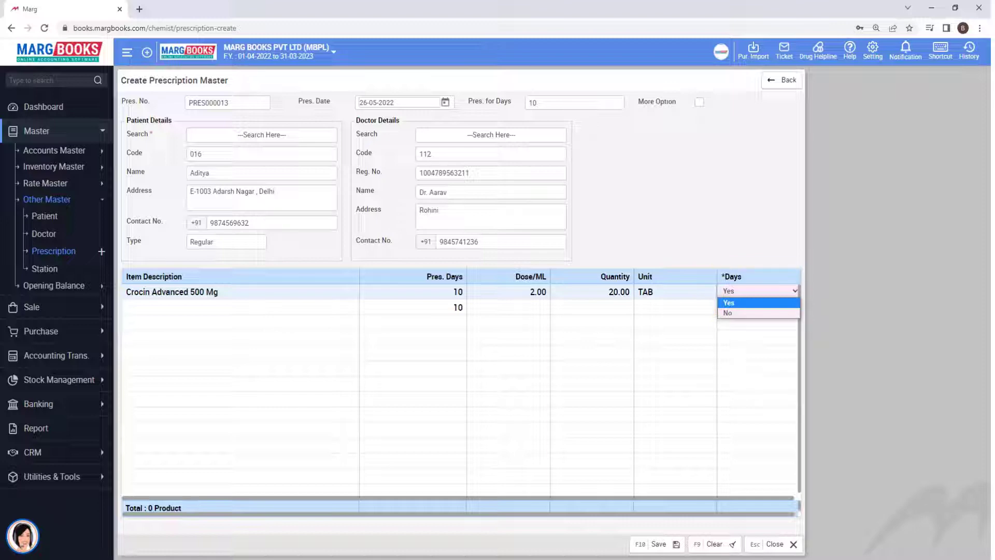
pyautogui.press('Return')
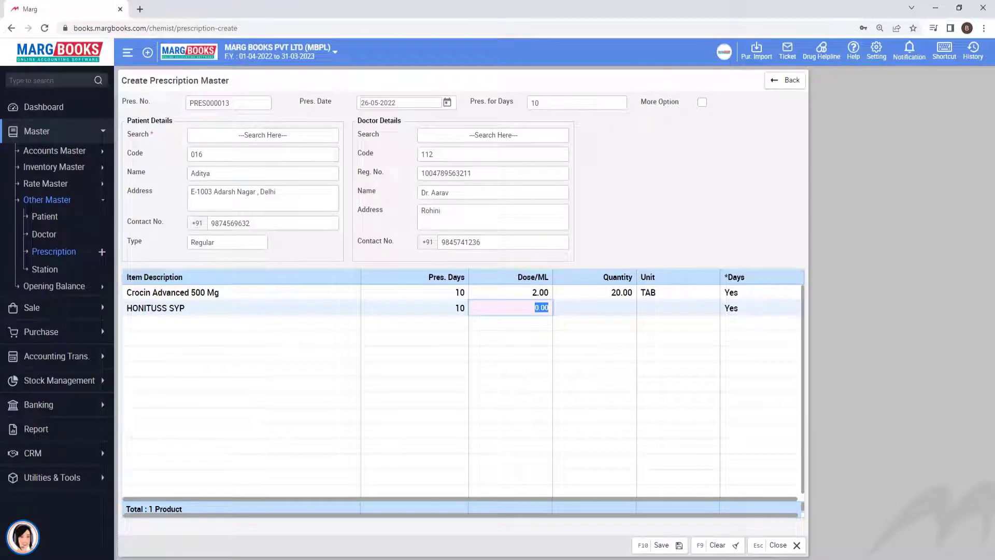
pyautogui.write('2')
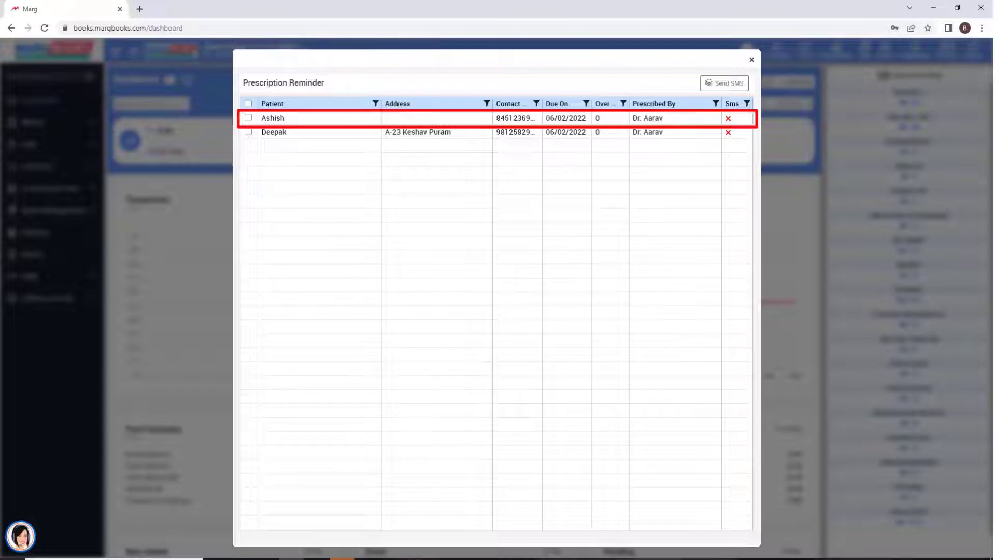
# Send an SMS reminder to the first patient in the dashboard's Prescription Reminder list
pyautogui.click(249, 118)
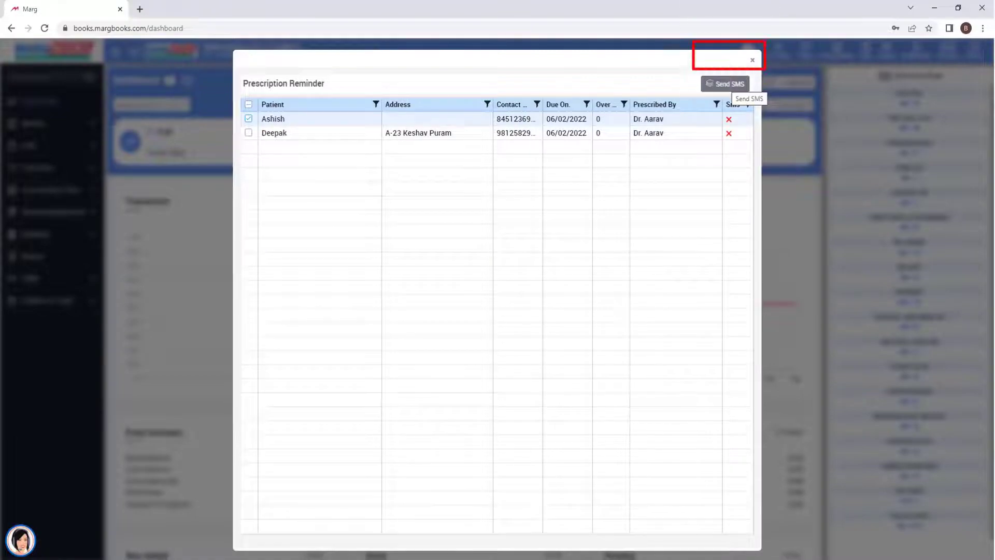
pyautogui.click(726, 84)
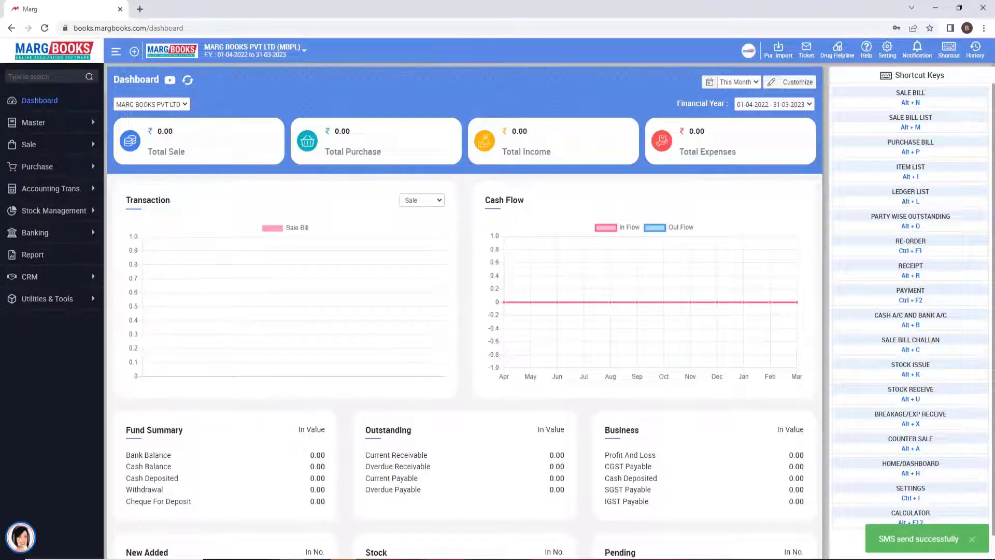
# Open the CRM Prescription Reminder report and send an SMS reminder to the newly created patient in the last row
pyautogui.hotkey('ctrl', '+')
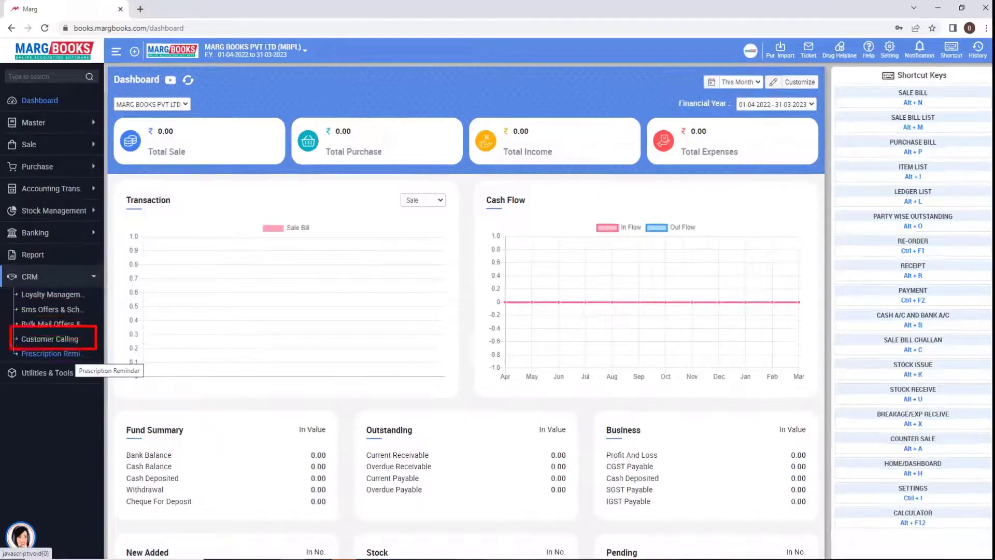
pyautogui.click(52, 355)
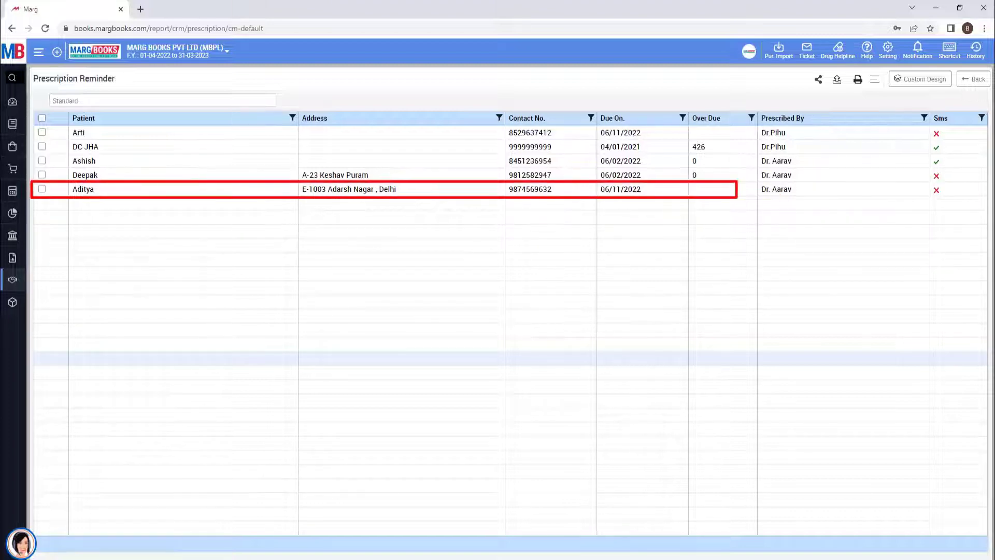
pyautogui.click(42, 188)
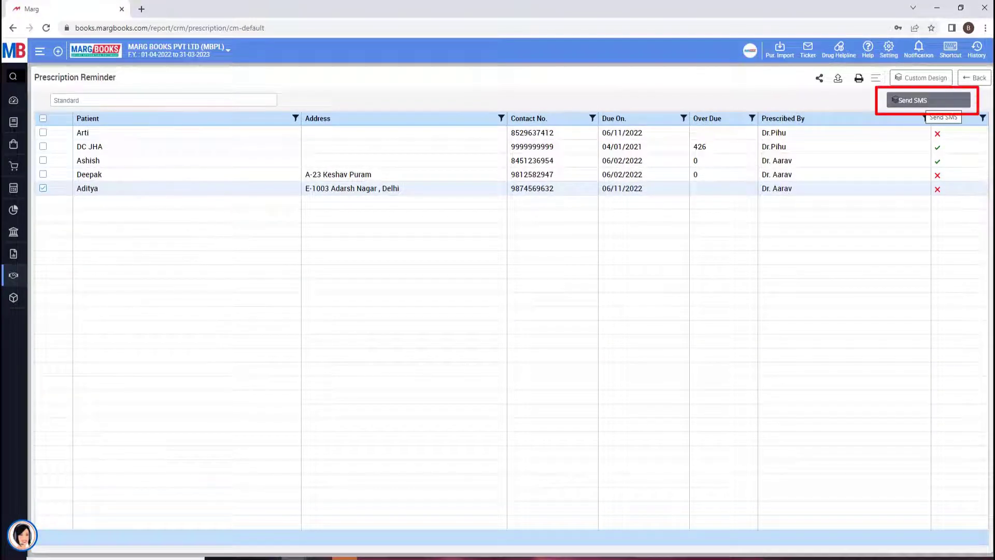
pyautogui.click(928, 100)
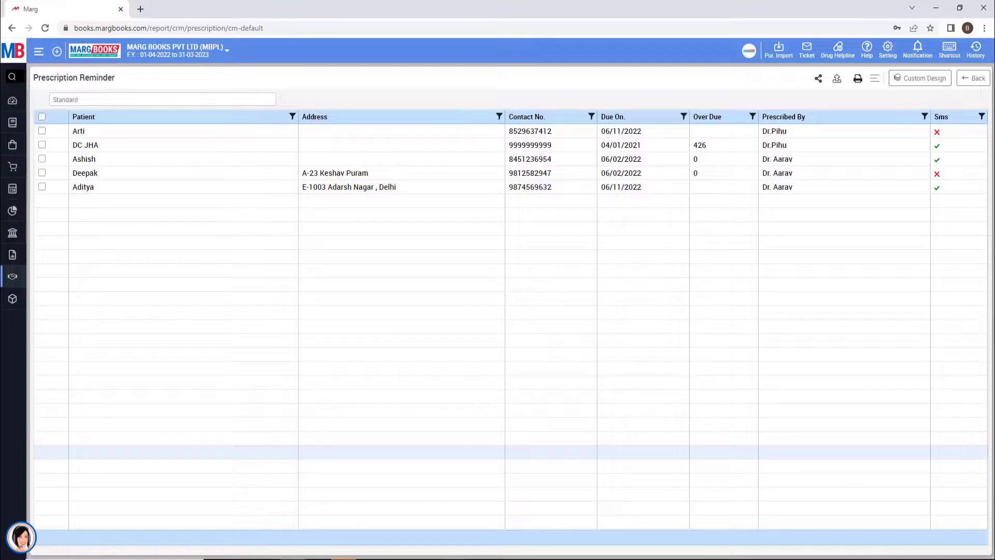
pyautogui.click(817, 78)
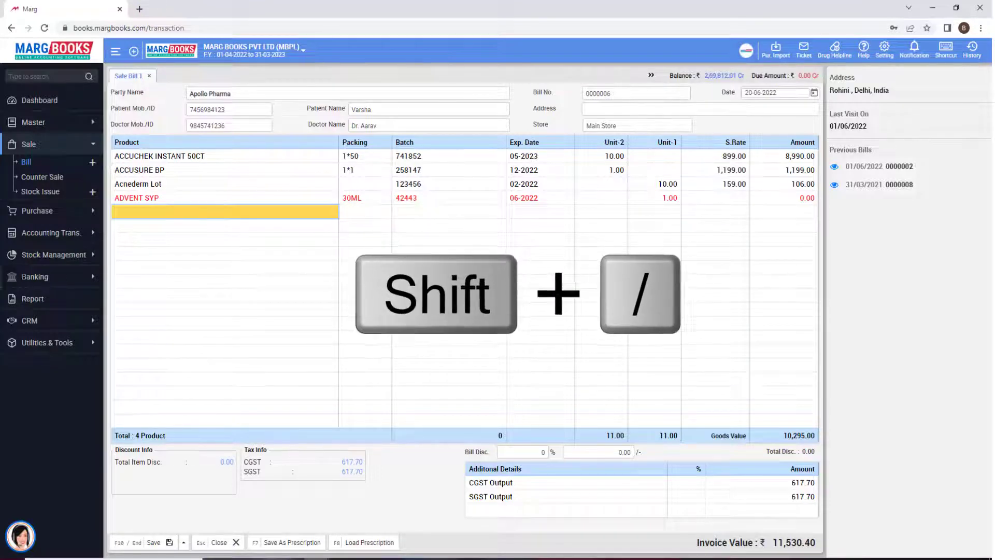
# Convert the 10-day prescription in the sale bill into 5 days using the Conversion dialog
pyautogui.hotkey('shift', '/')
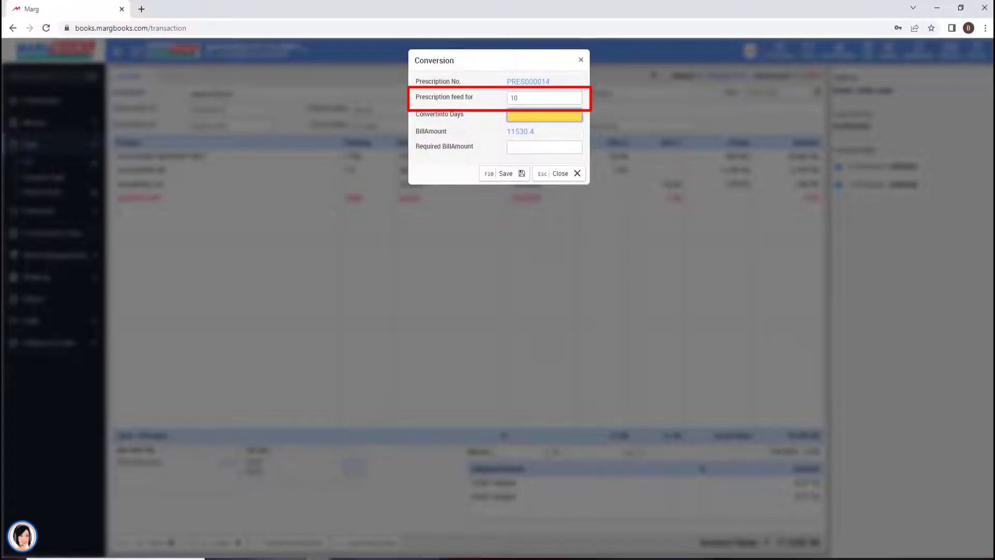
pyautogui.press('Return')
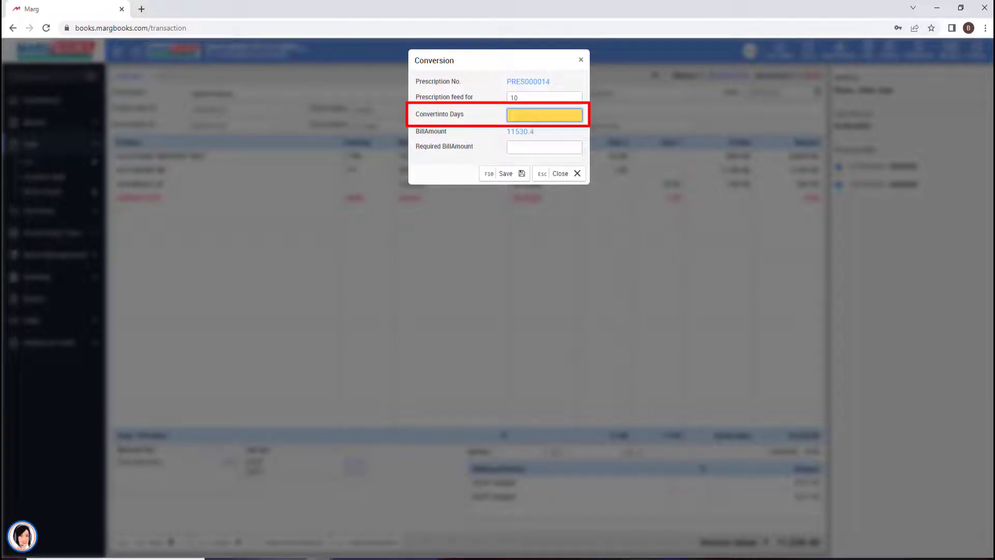
pyautogui.write('5')
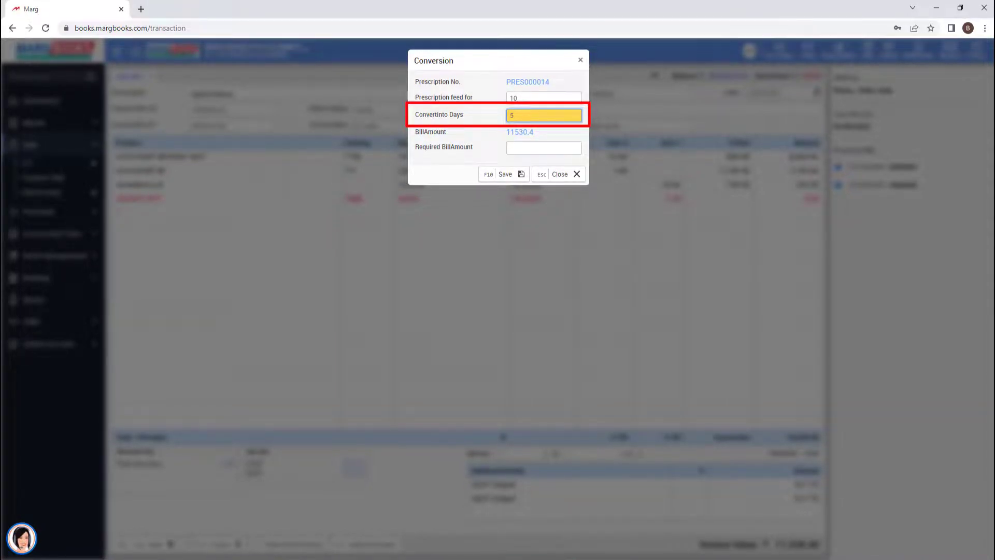
pyautogui.press('Return')
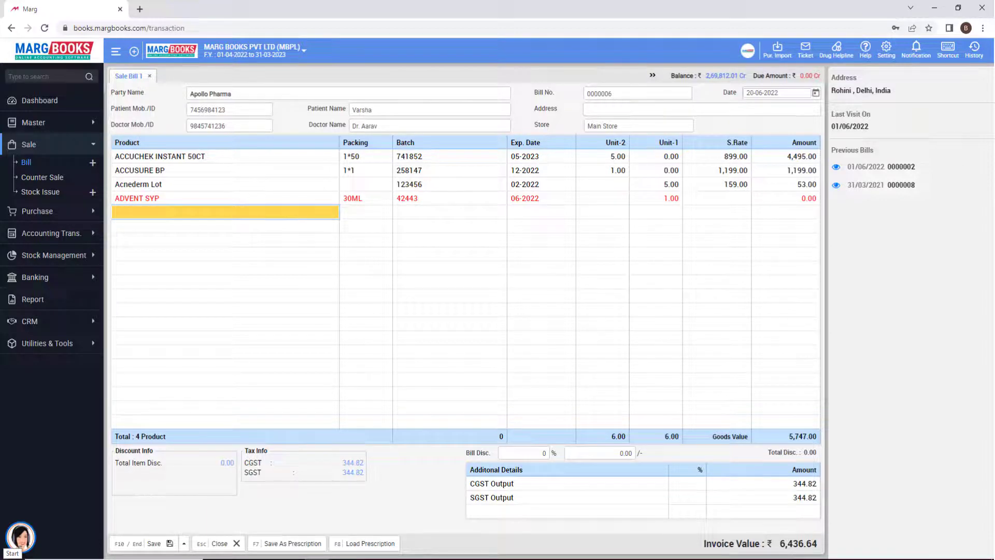
# Reopen the Conversion dialog for the sale bill and set the required bill amount to 5000
pyautogui.press('F7')
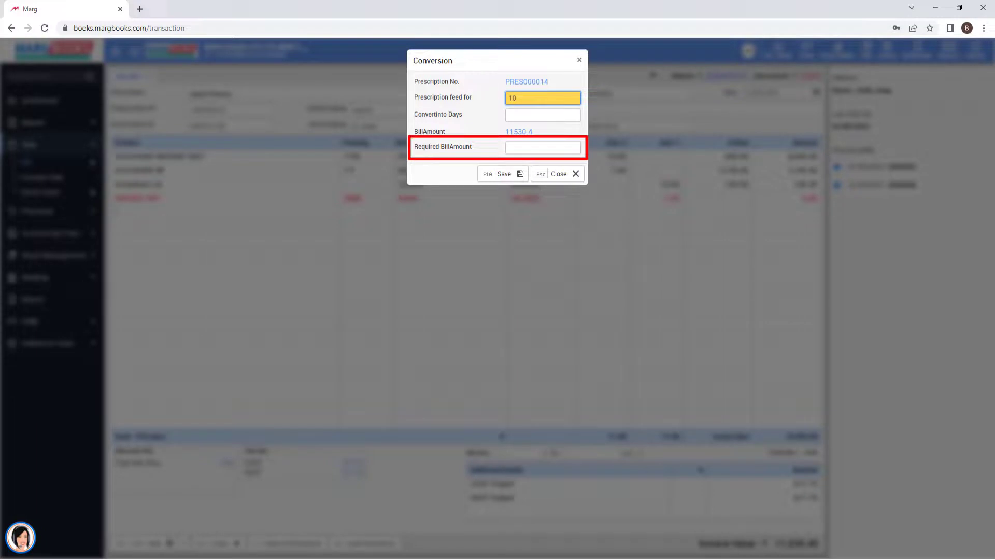
pyautogui.click(543, 148)
pyautogui.write('5000')
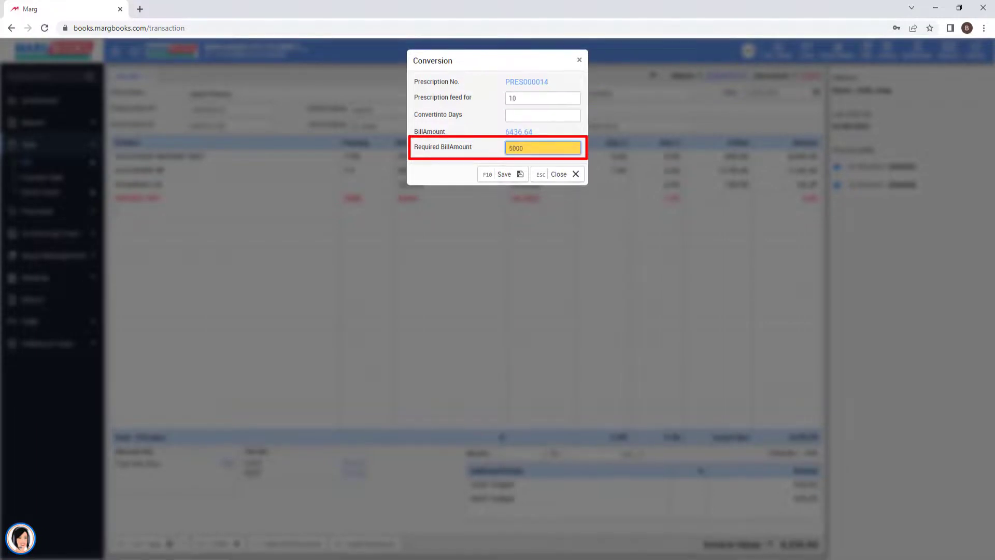